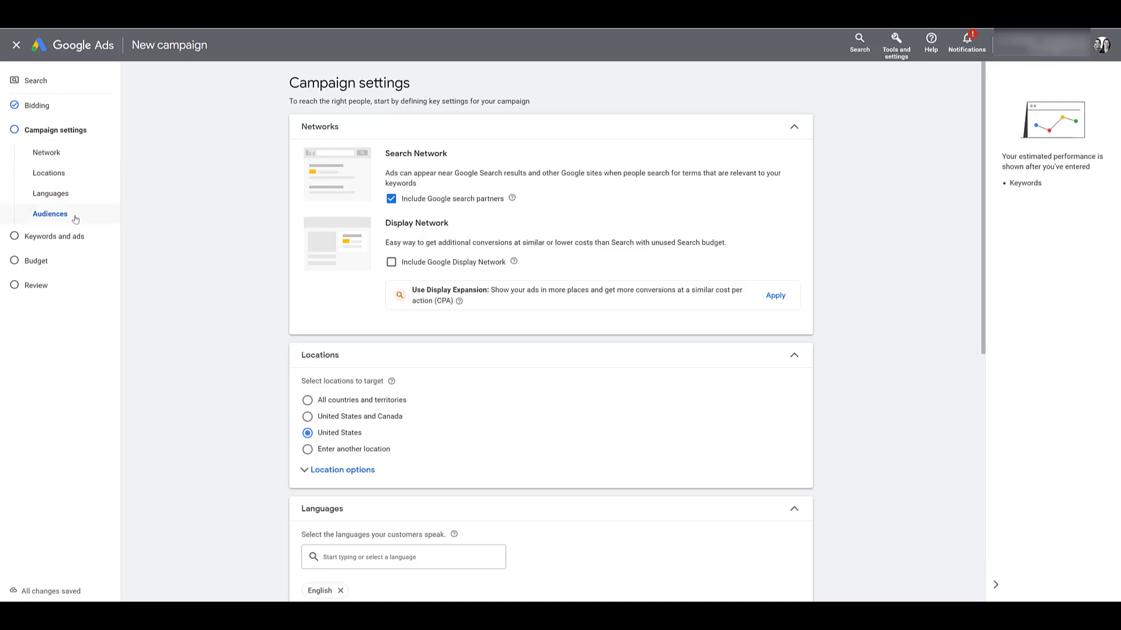
Search audiences for 'advertising' and add all 14 in-market segments, keeping Observation.
click(51, 214)
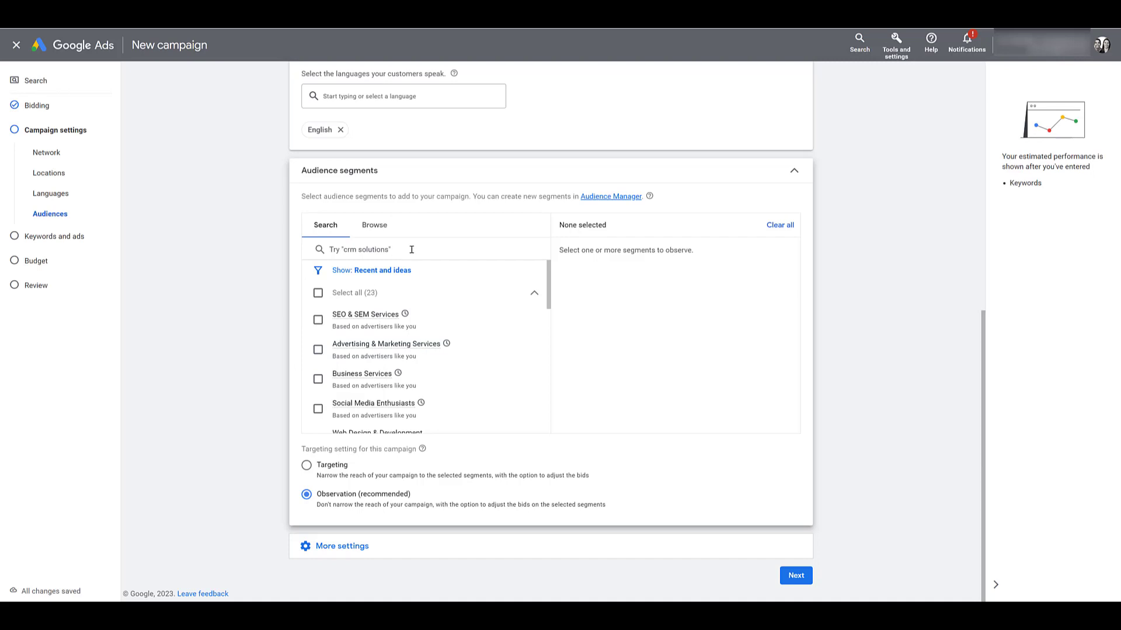
click(412, 249)
text(advertising)
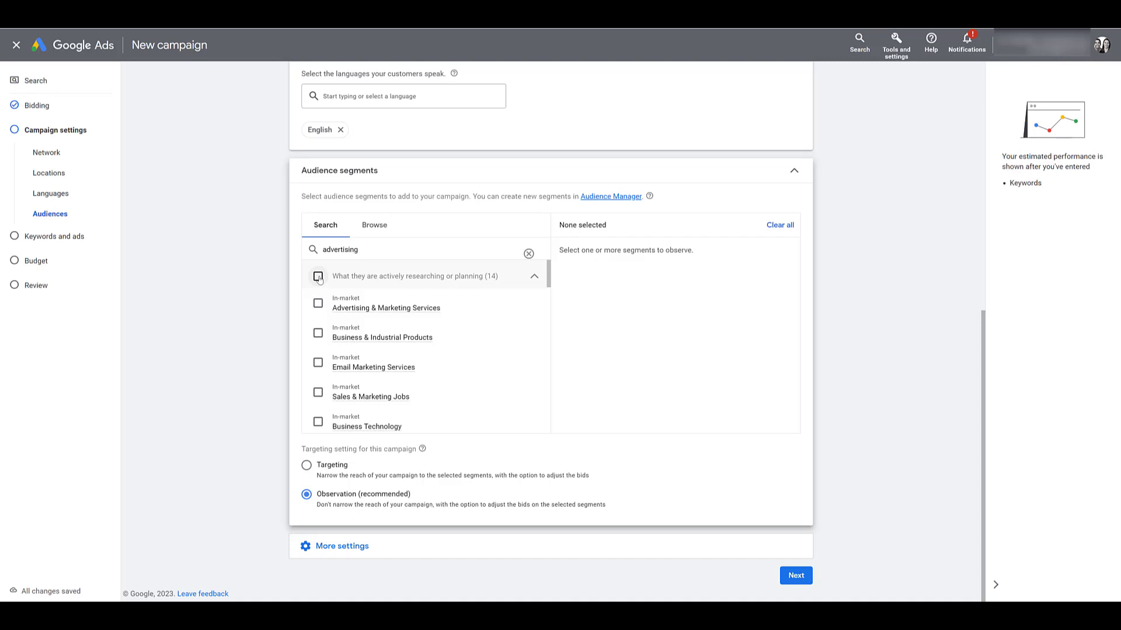
click(318, 276)
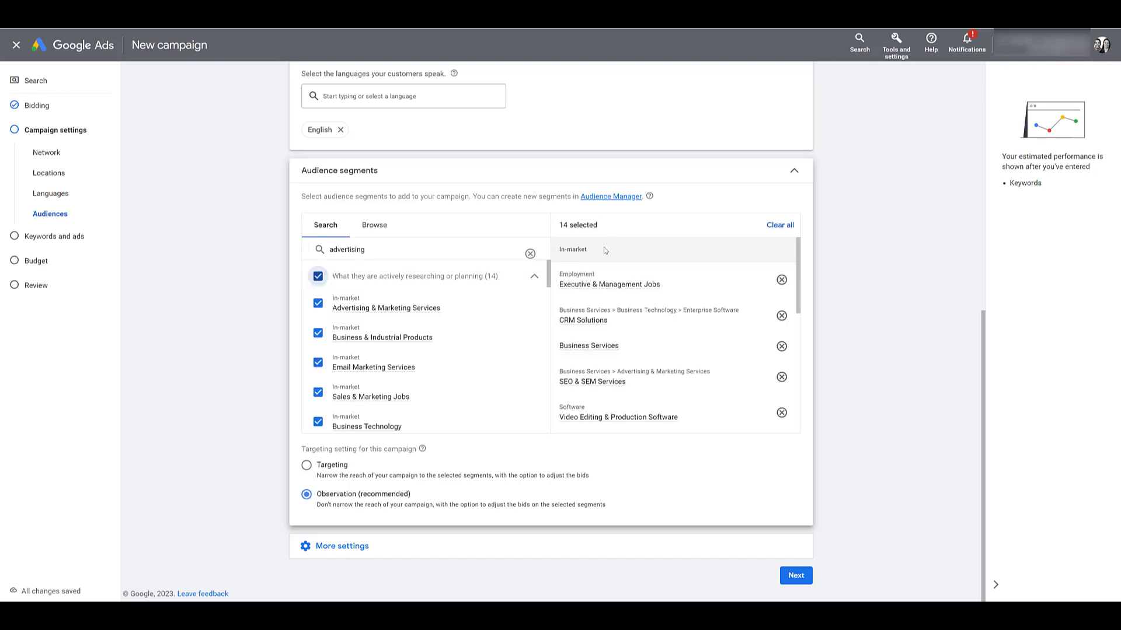
scroll(666, 289, down, 3)
scroll(668, 290, down, 2)
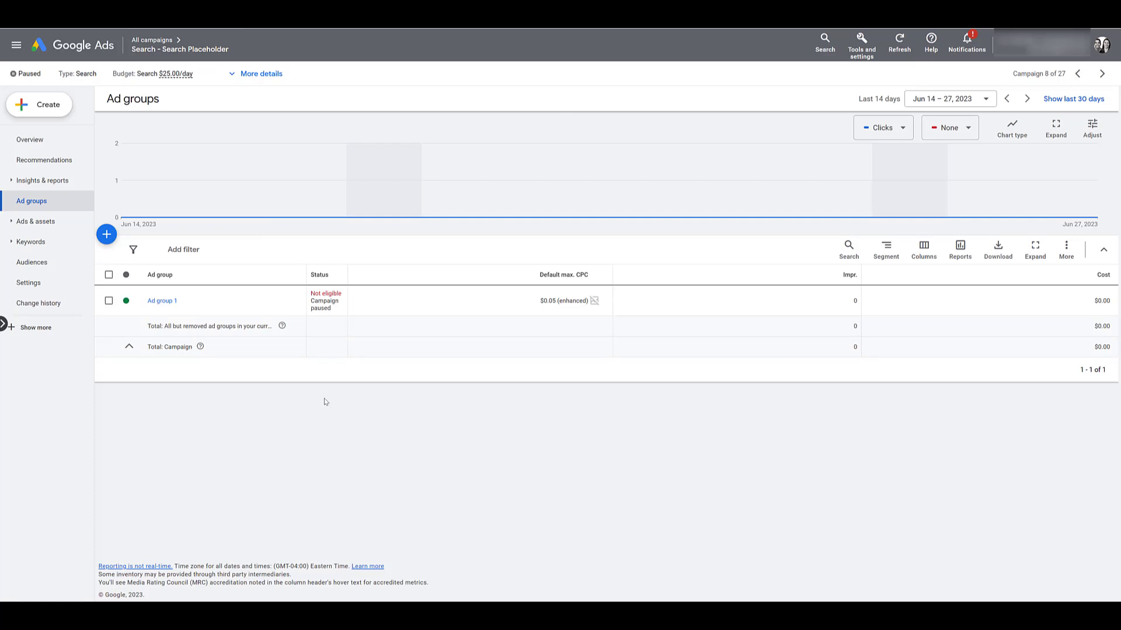
Show the campaign's audience segments table and review the 14 in-market segments set to Observation.
click(69, 270)
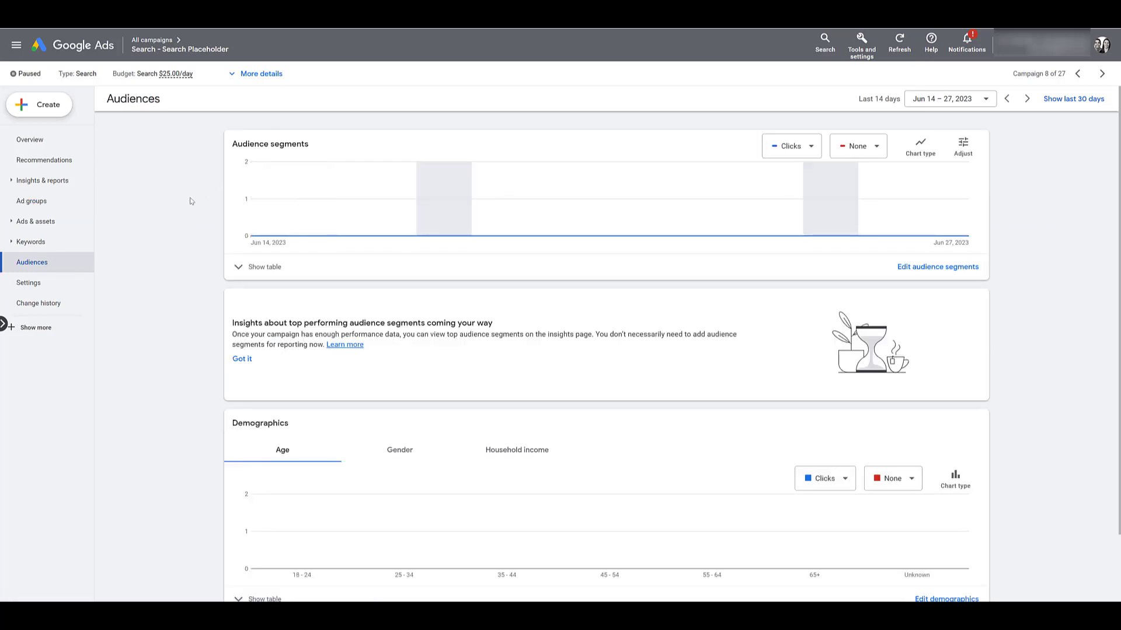
click(239, 267)
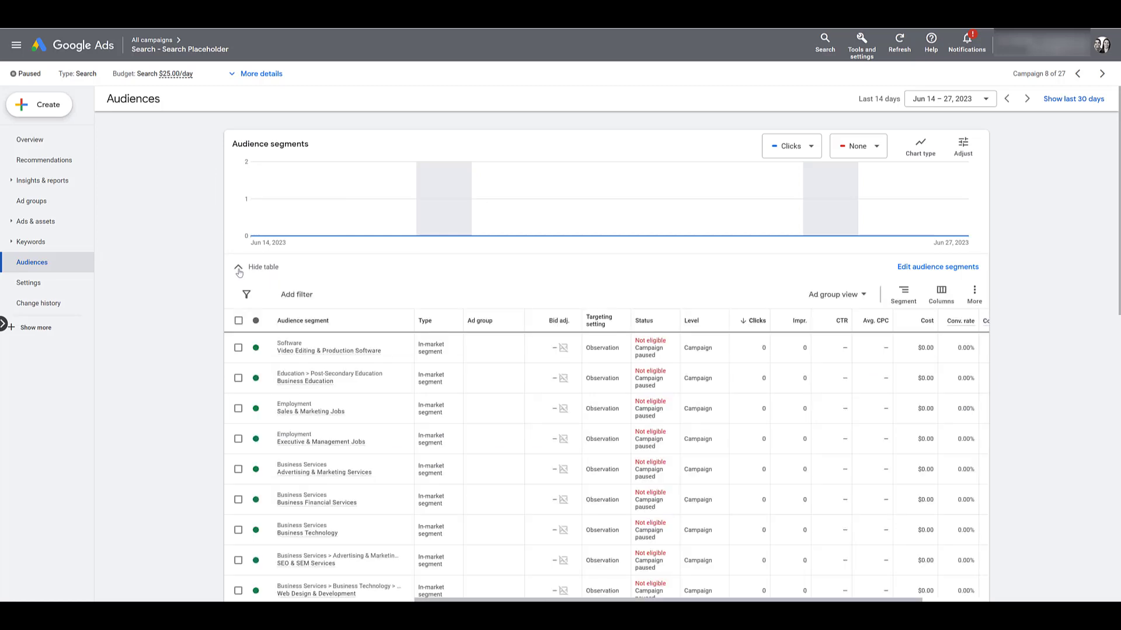
scroll(240, 272, down, 3)
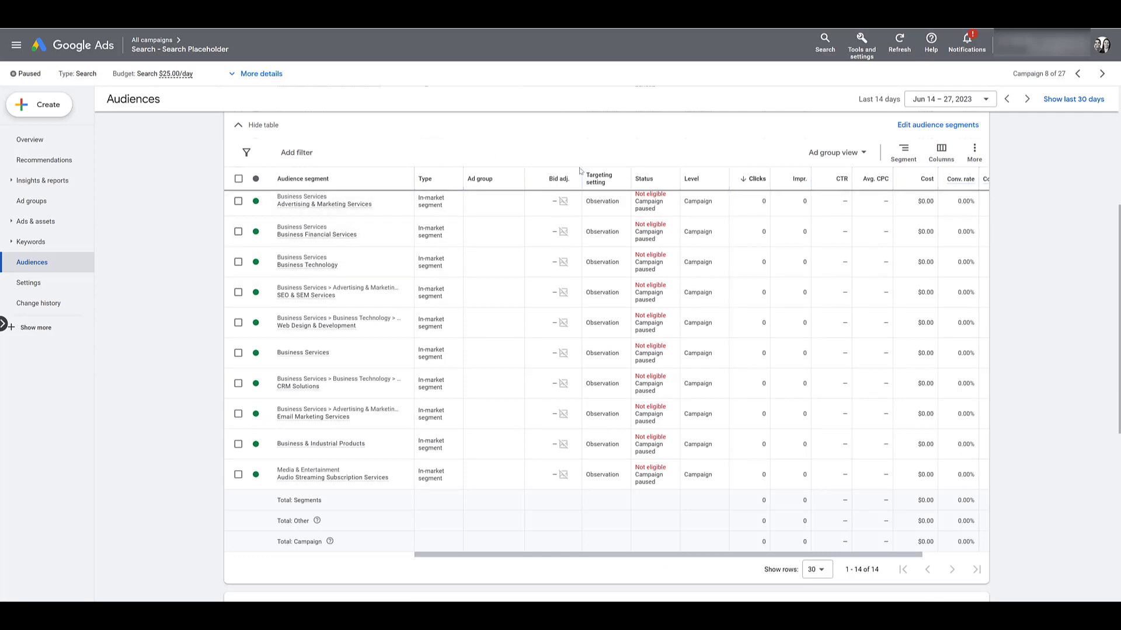
mouse_move(604, 188)
scroll(534, 181, up, 2)
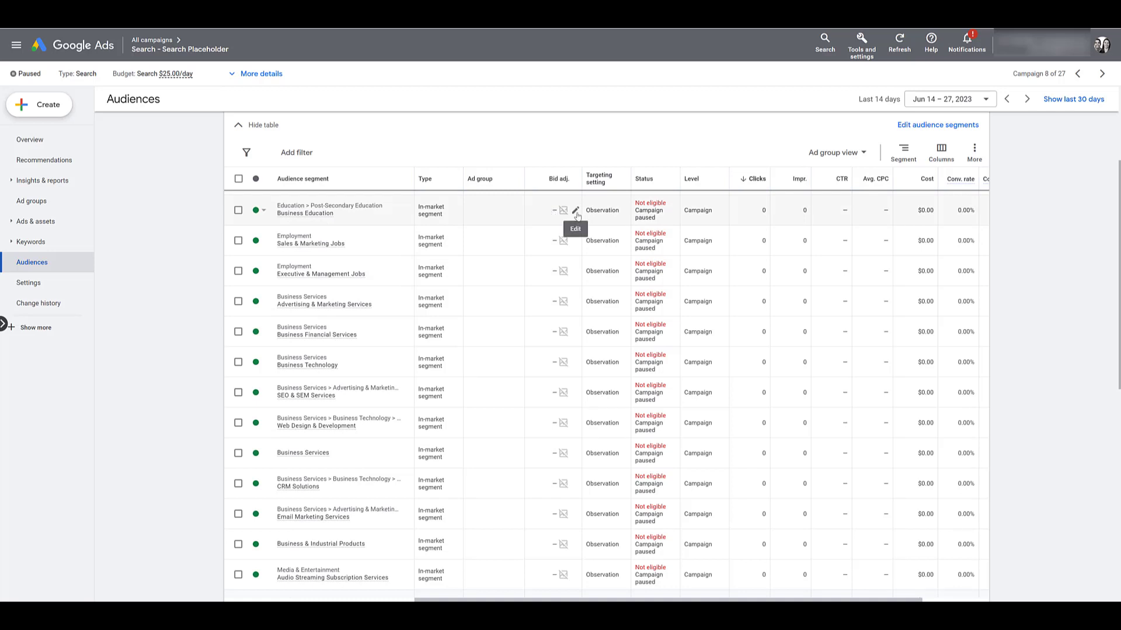
Enter a 25% Increase bid adjustment for the Business Education segment.
click(576, 211)
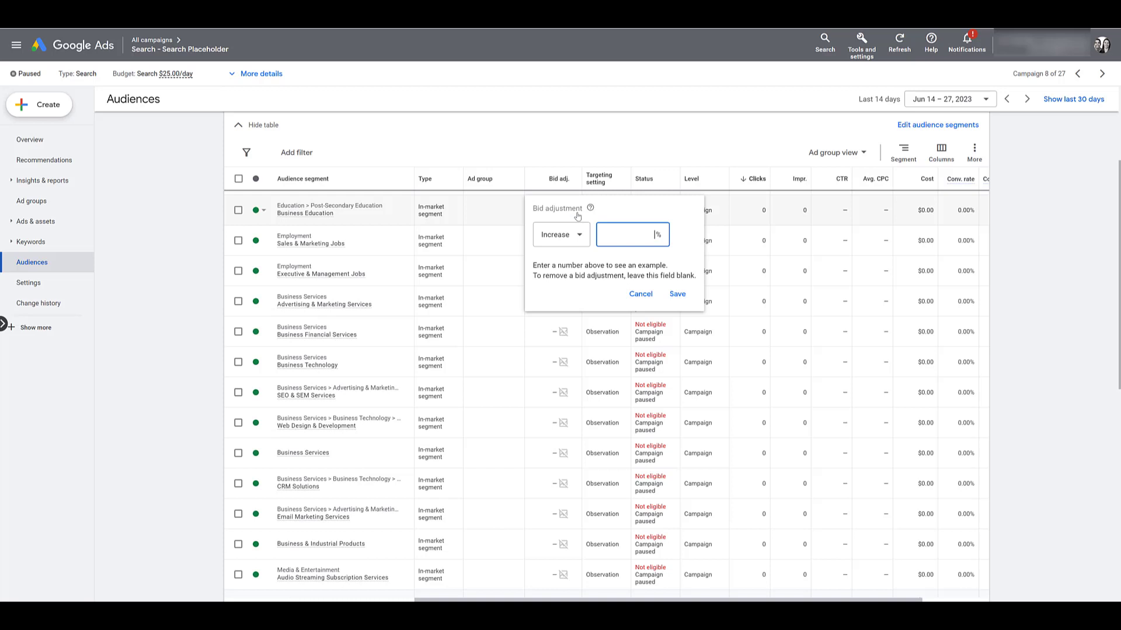
click(579, 238)
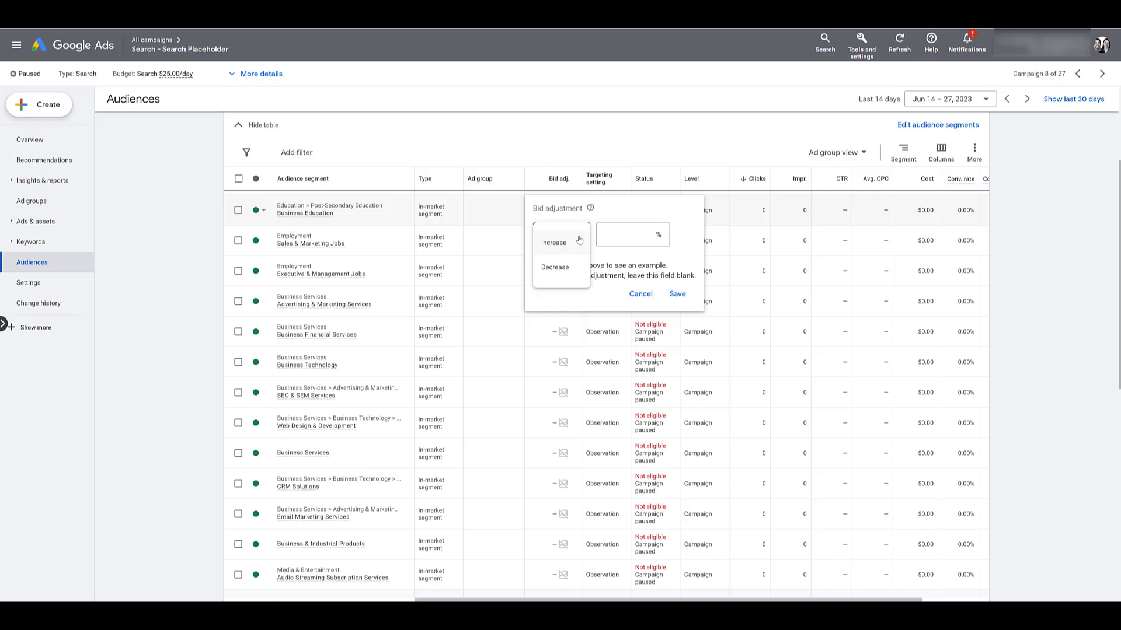
click(579, 242)
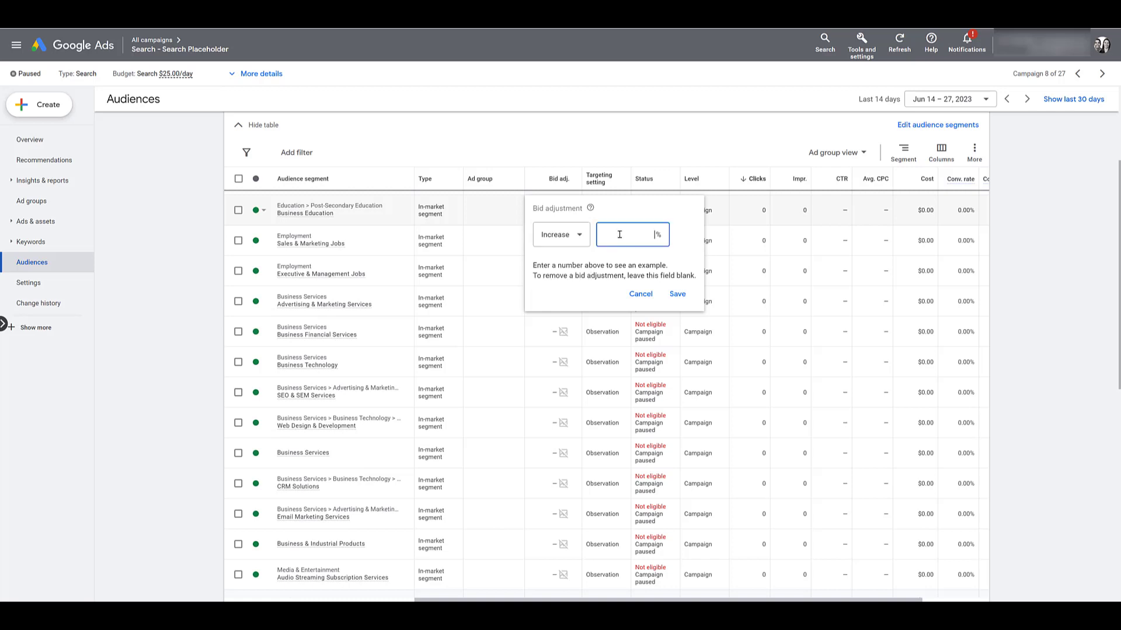
text(25)
Discard the 25% bid increase and open the campaign-level audience segment editor.
click(641, 295)
scroll(642, 299, up, 3)
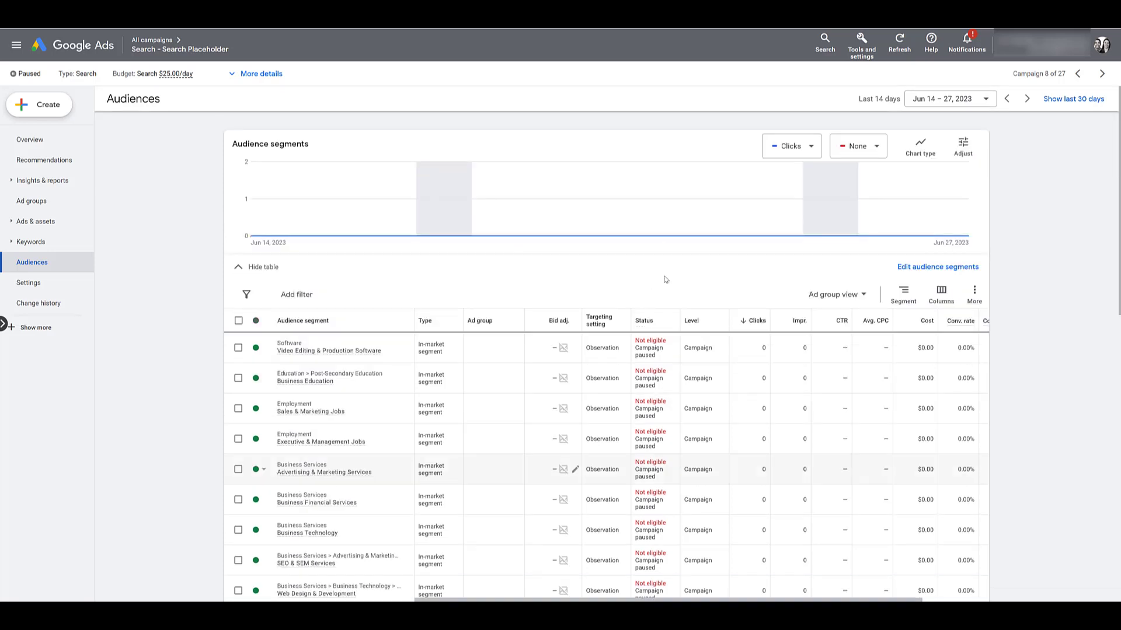
click(943, 272)
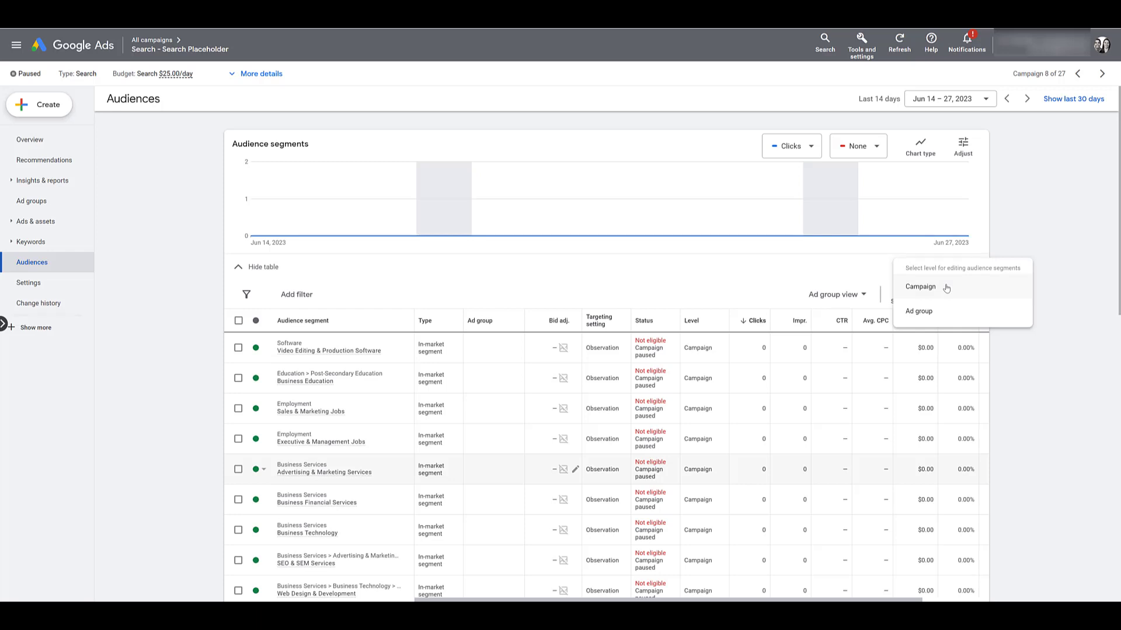
click(946, 288)
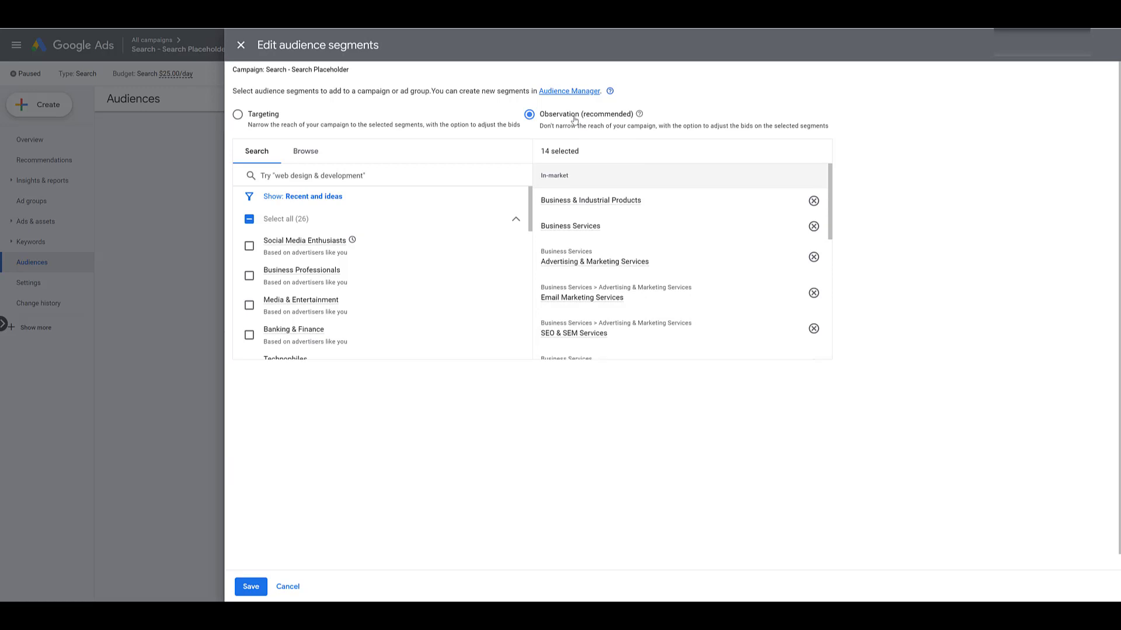
Switch the 14 in-market segments from Observation to Targeting.
click(252, 115)
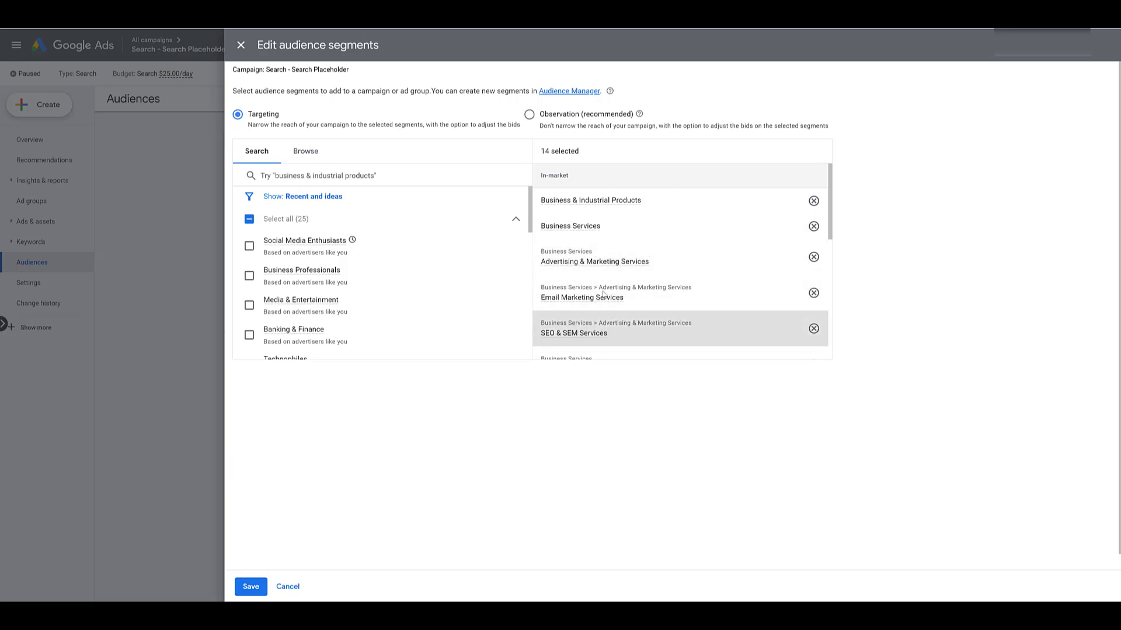
Browse segment categories, then revert to Observation and save the audience segments.
click(310, 155)
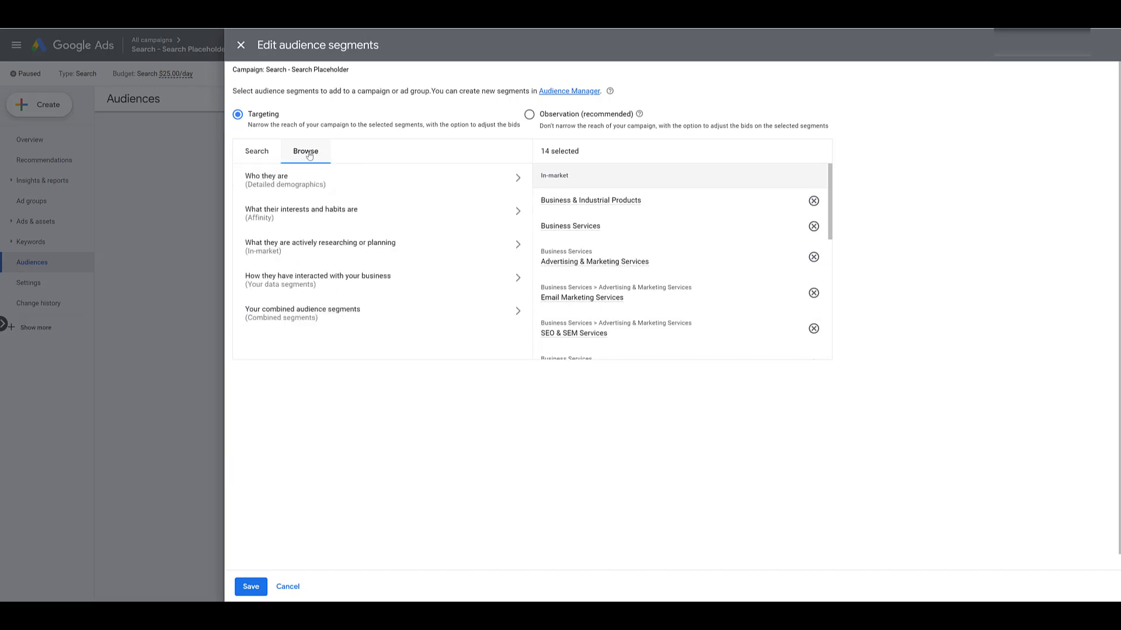
click(351, 285)
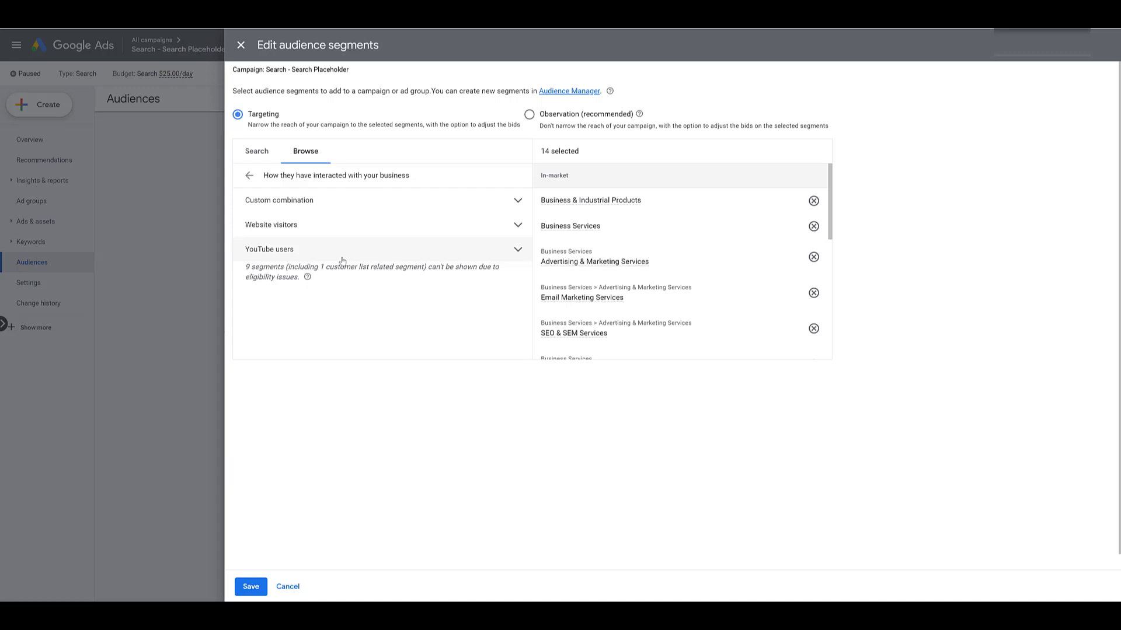
click(530, 115)
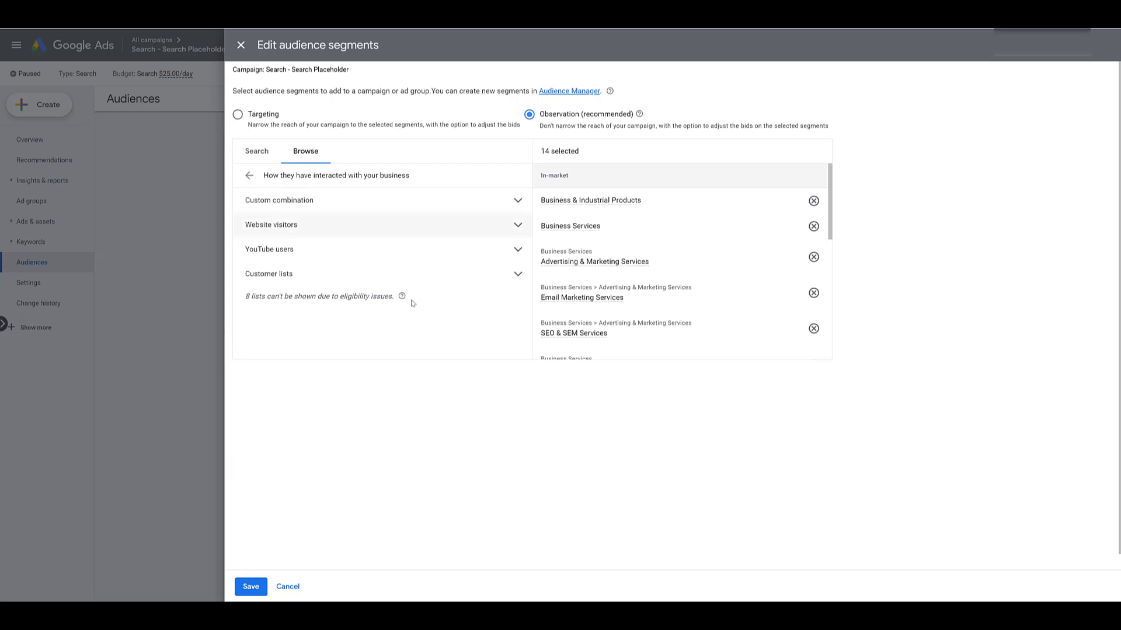
click(249, 588)
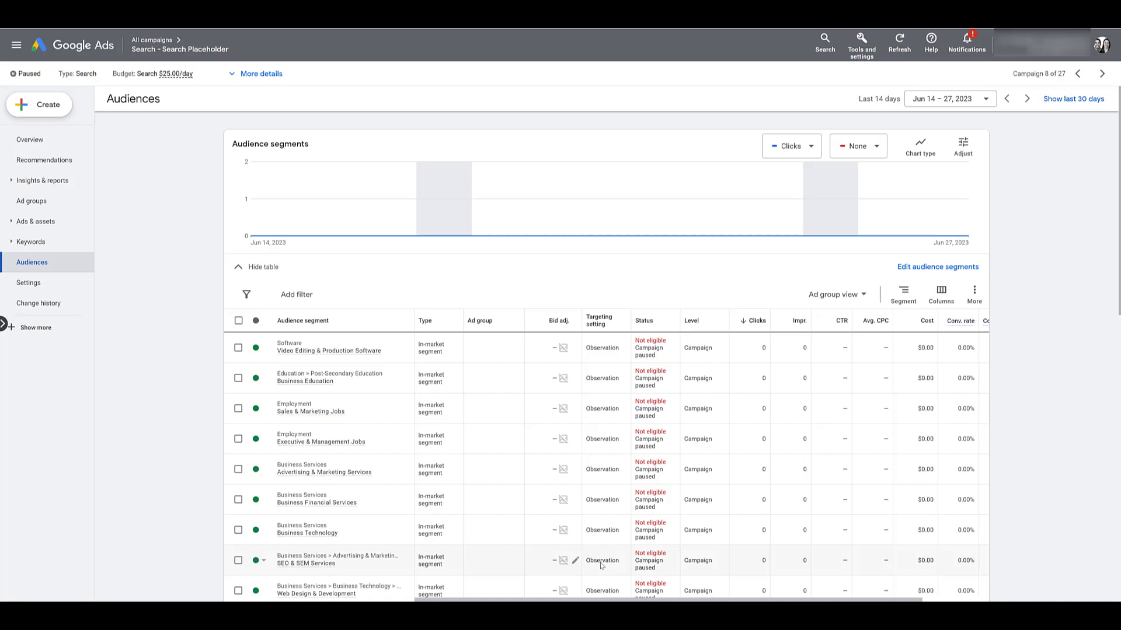
In Google Ads Editor, list the campaign's 14 audience segments under Keywords & targeting.
key(alt+Tab)
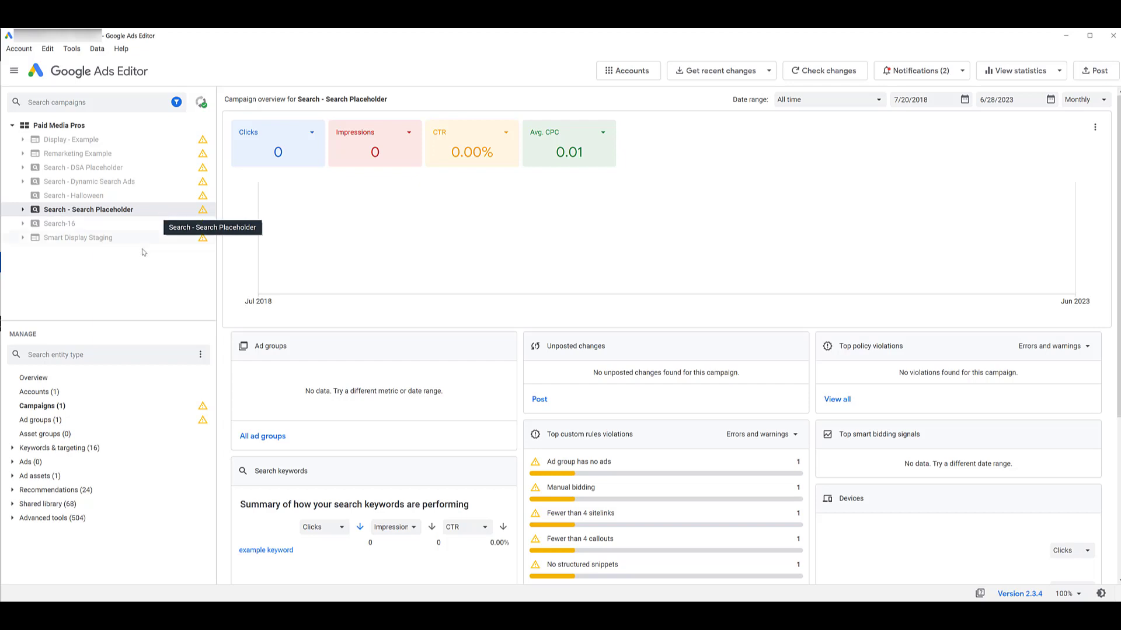
click(12, 447)
scroll(91, 450, down, 6)
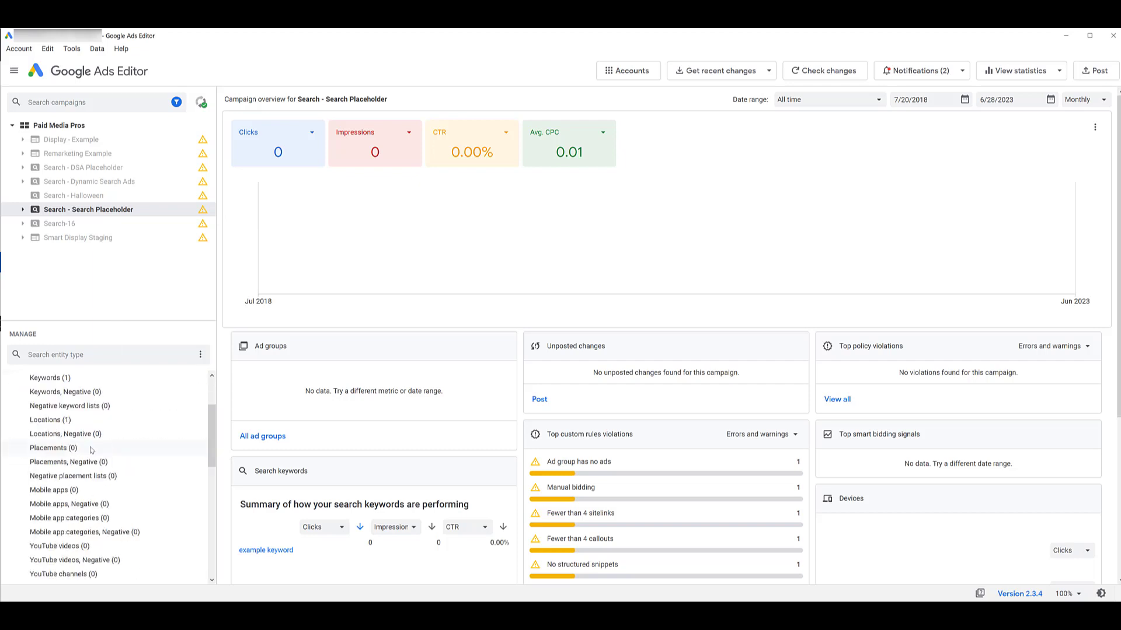
scroll(91, 450, down, 3)
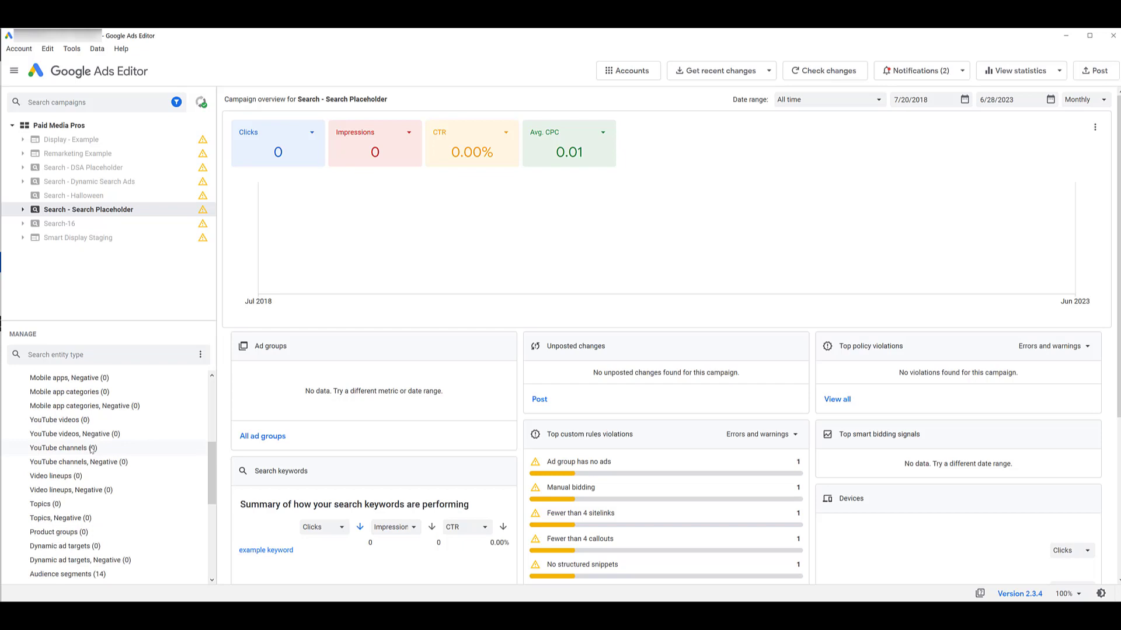
scroll(91, 451, down, 1)
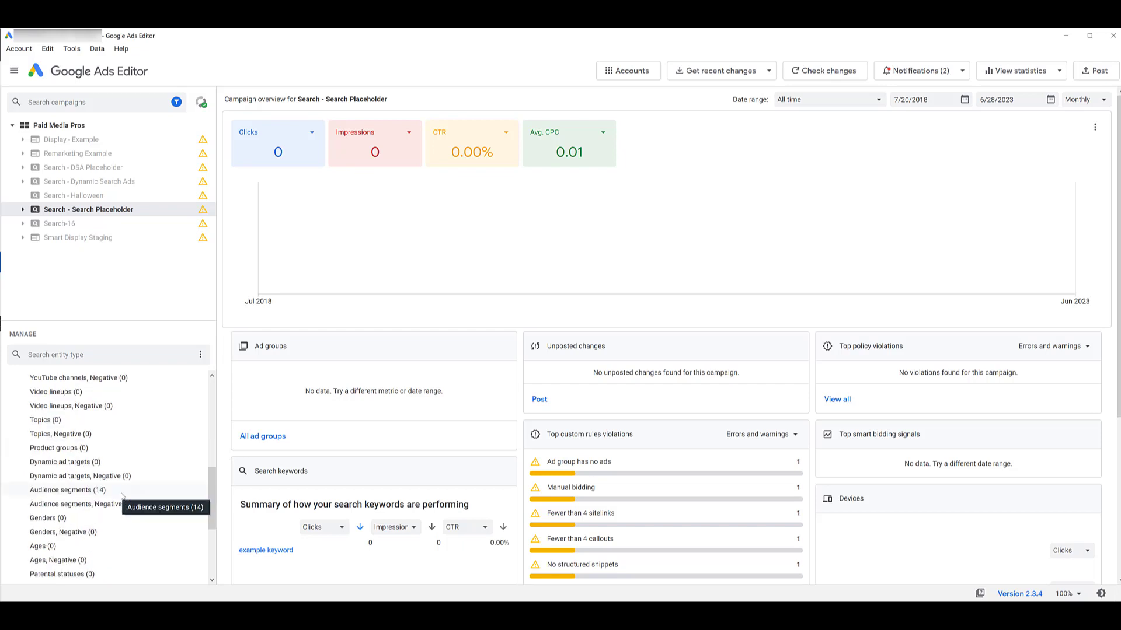
click(87, 491)
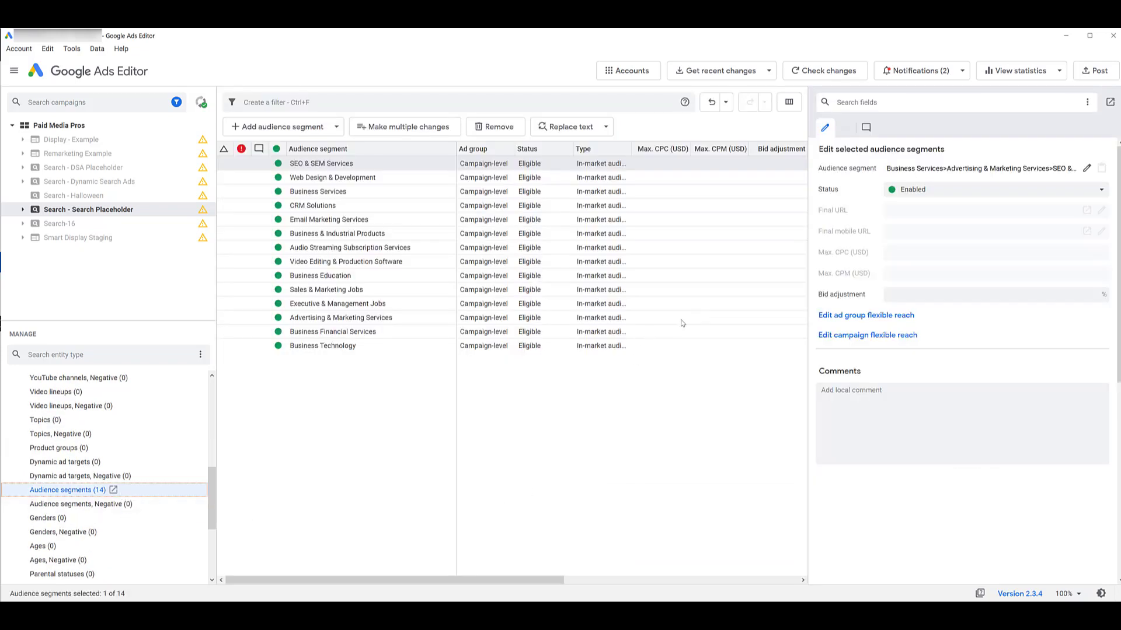
Widen the grid to reveal each segment's Observation setting, then begin adding a campaign-level segment.
drag(808, 125, 932, 125)
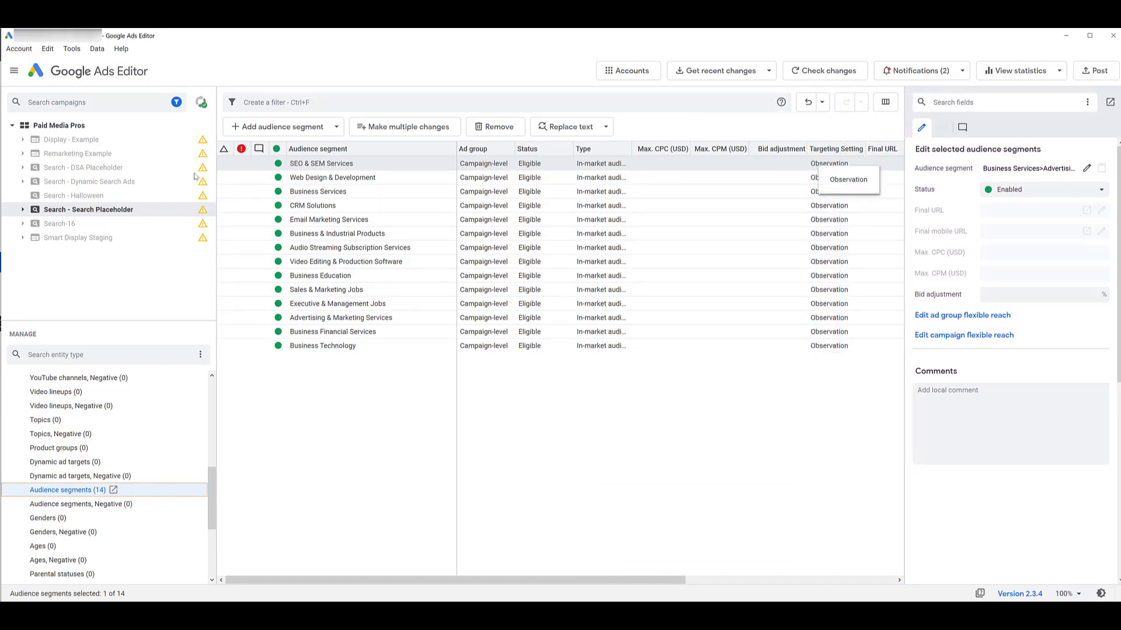
click(293, 130)
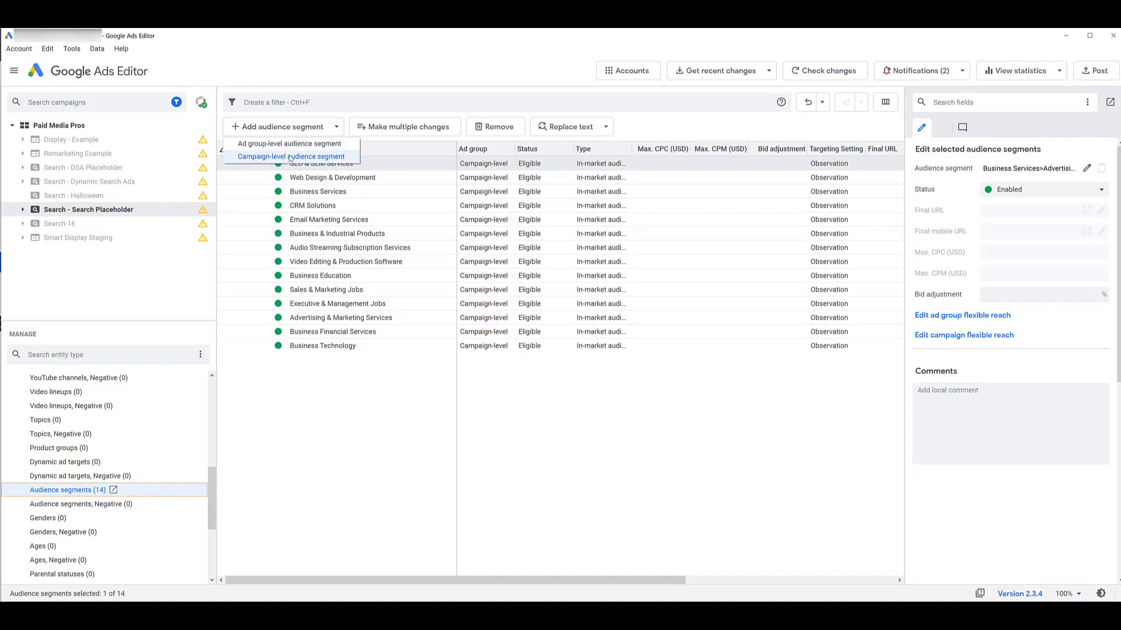
click(290, 157)
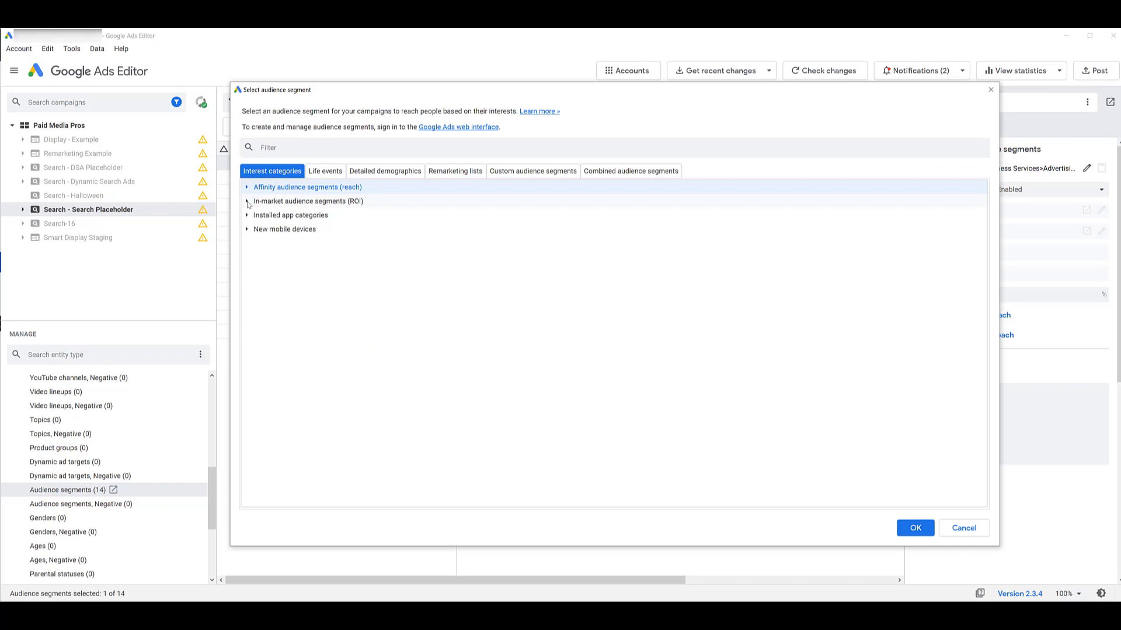
Add Autos & Vehicles from the in-market categories as a 15th campaign-level segment.
click(247, 201)
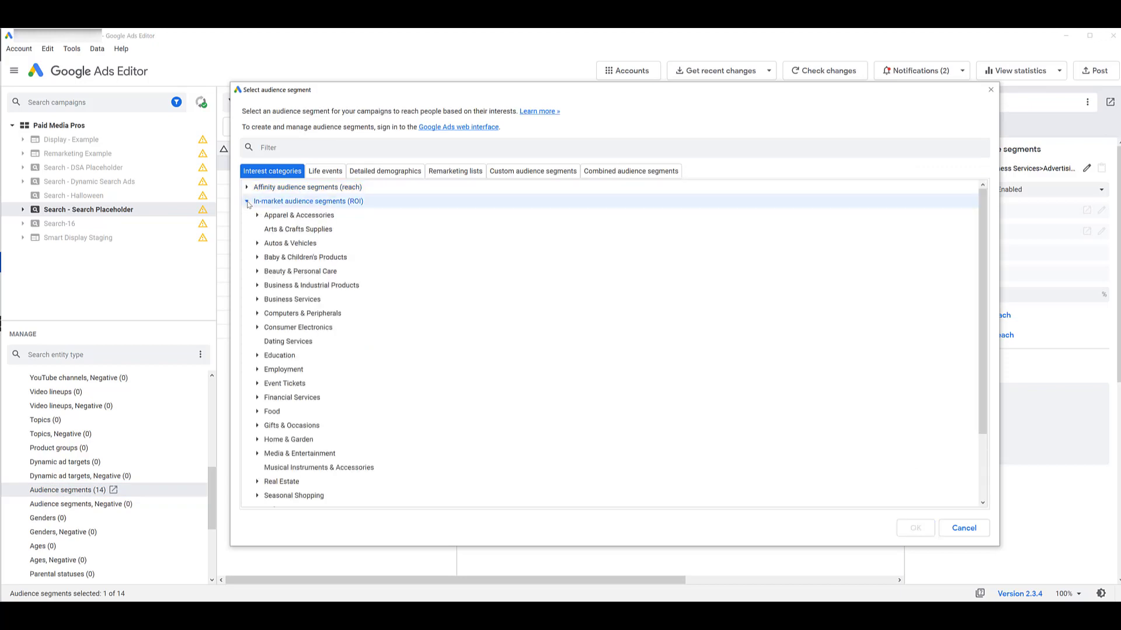
click(311, 244)
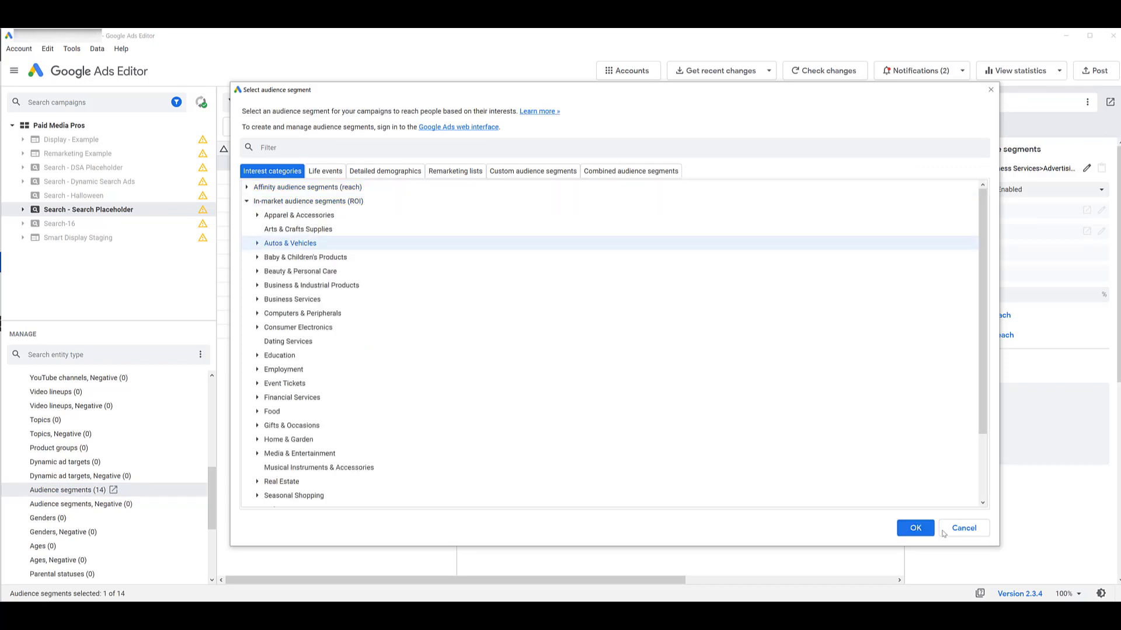
click(919, 531)
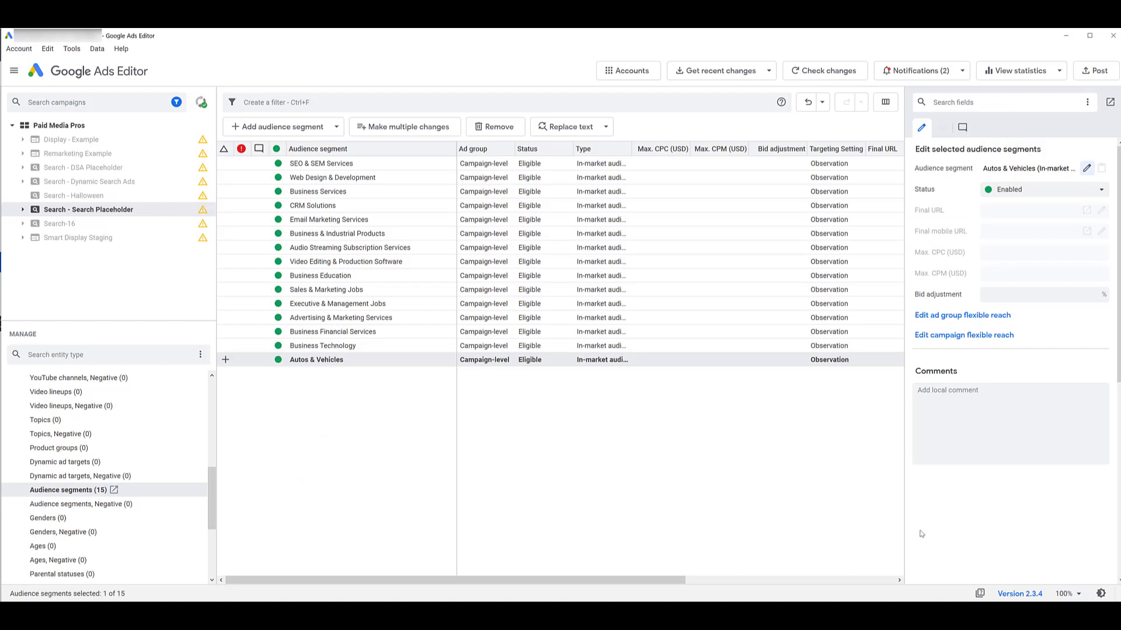
Check Autos & Vehicles' targeting options, select segment rows, and view the campaign's Observation flexible reach.
click(813, 360)
shift+click(826, 294)
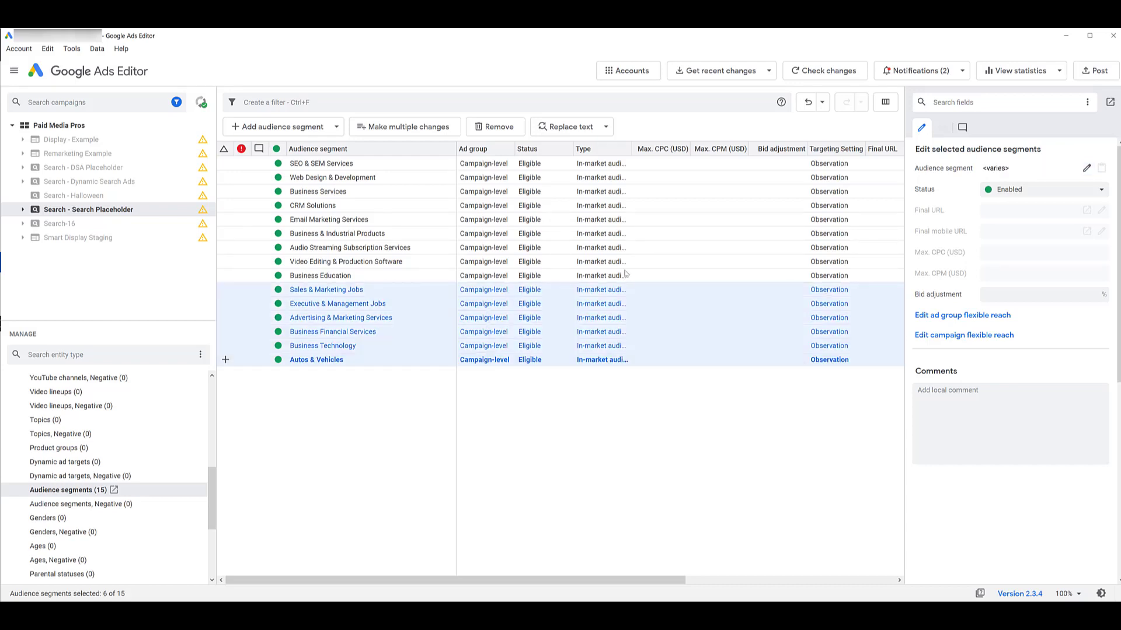
click(934, 336)
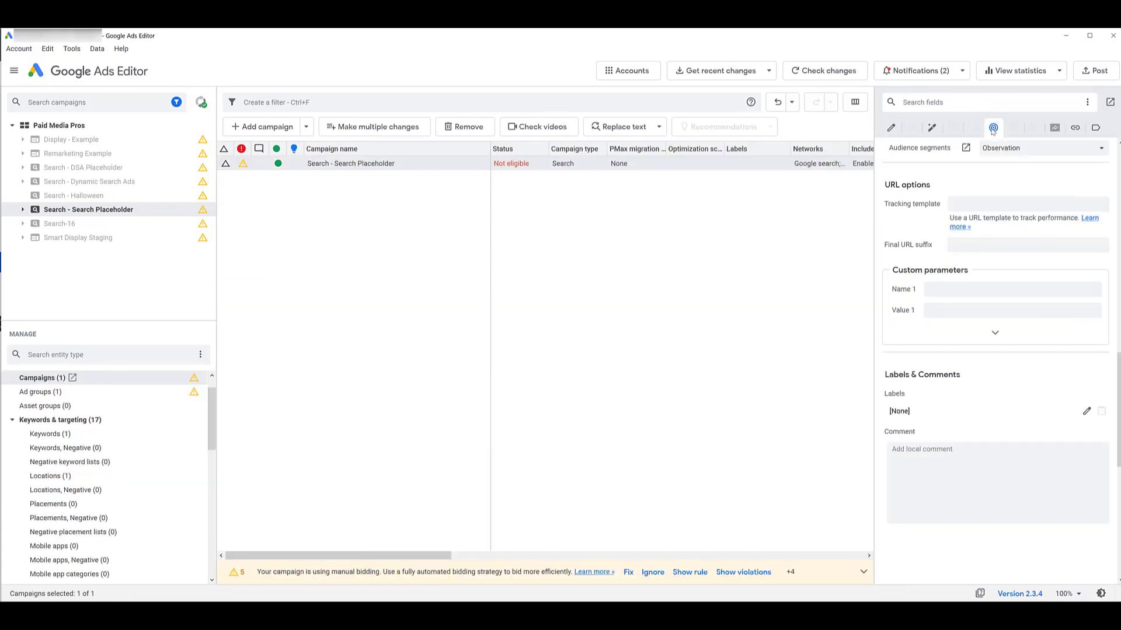
scroll(1007, 175, up, 1)
scroll(1006, 175, up, 10)
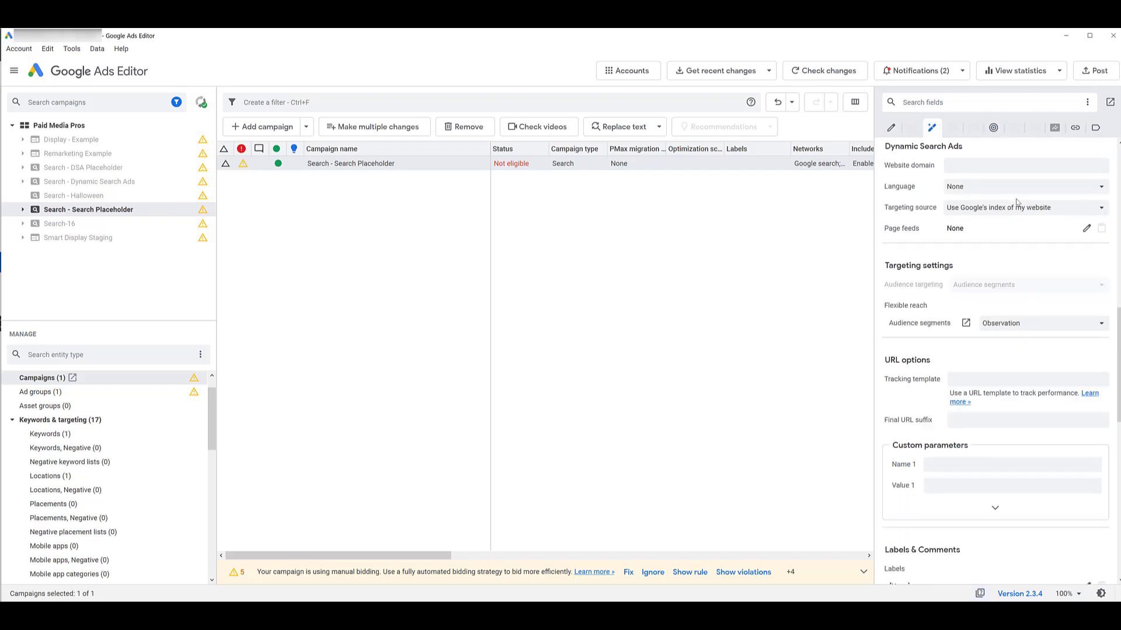
scroll(1016, 202, down, 10)
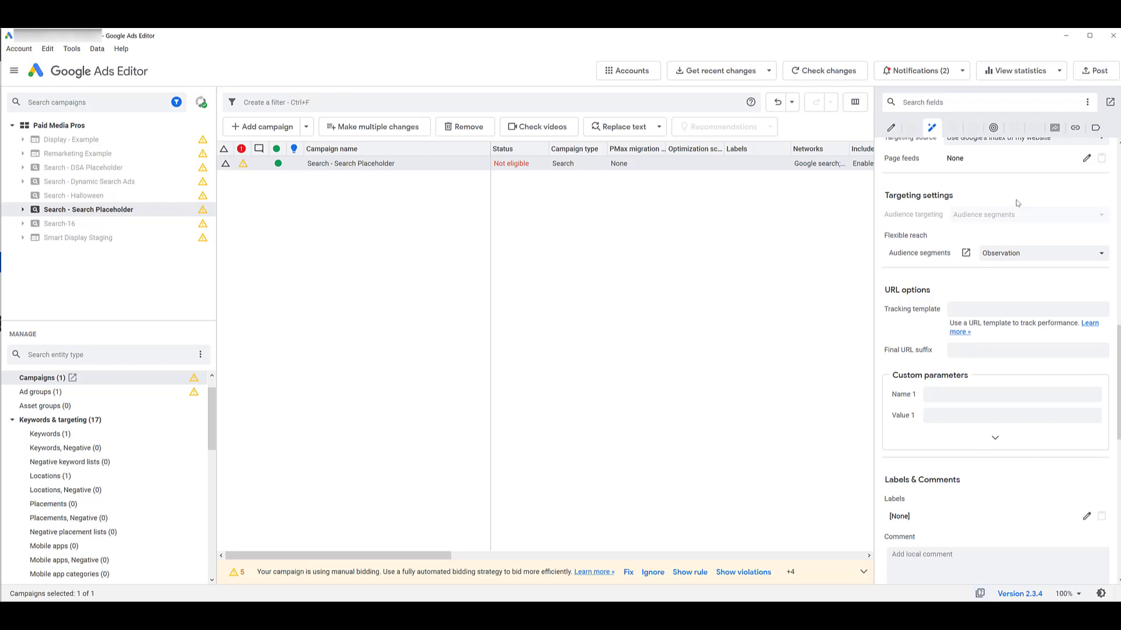
click(1031, 255)
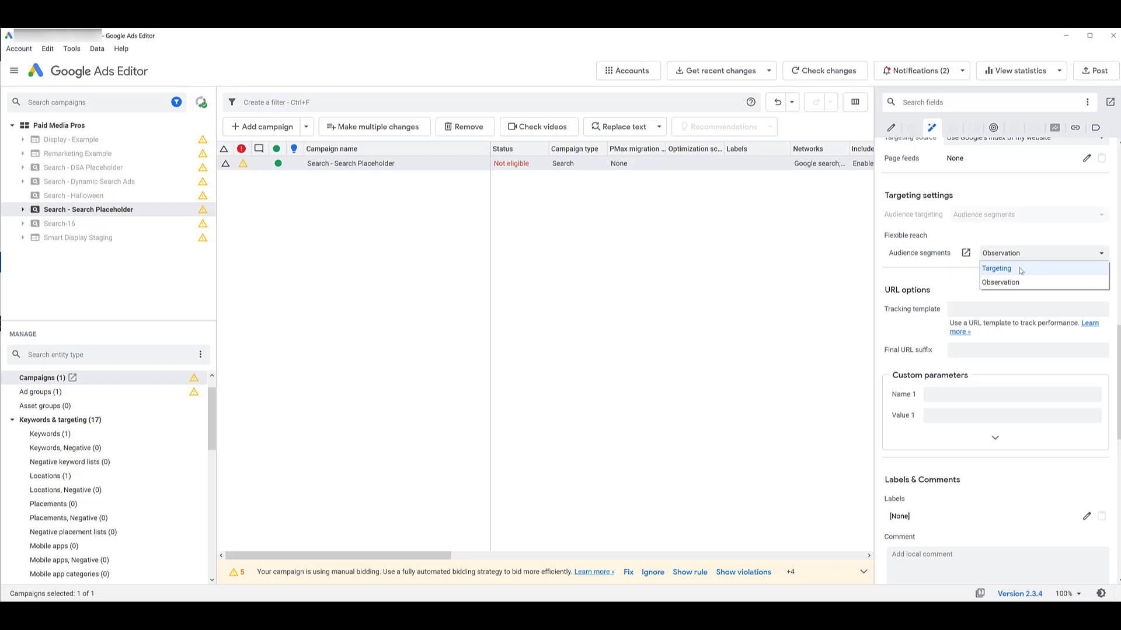
click(783, 271)
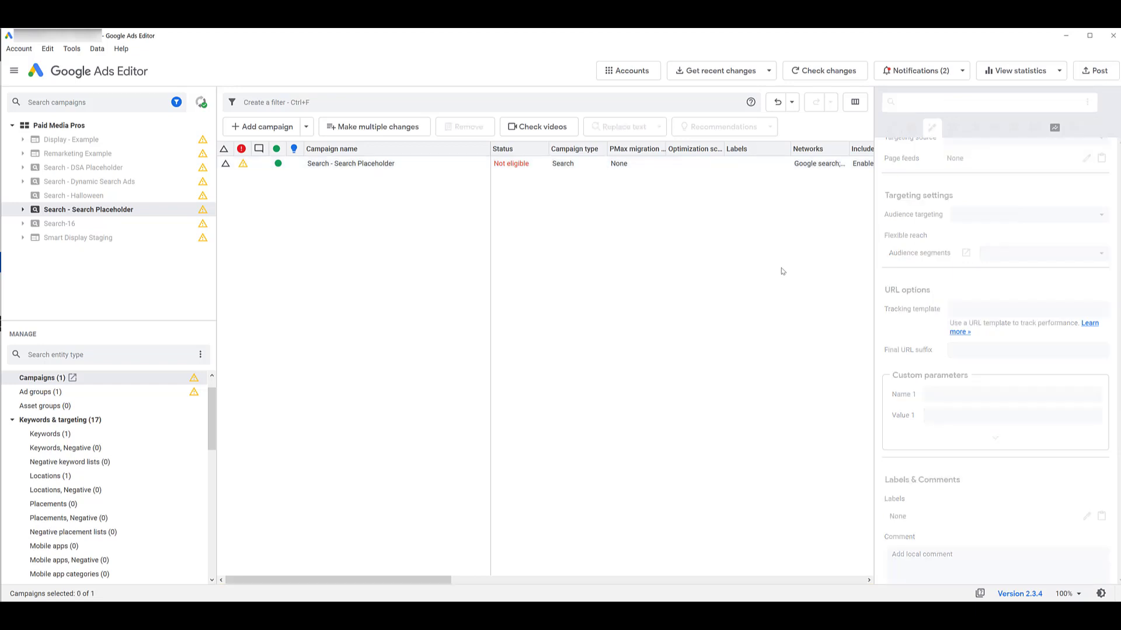